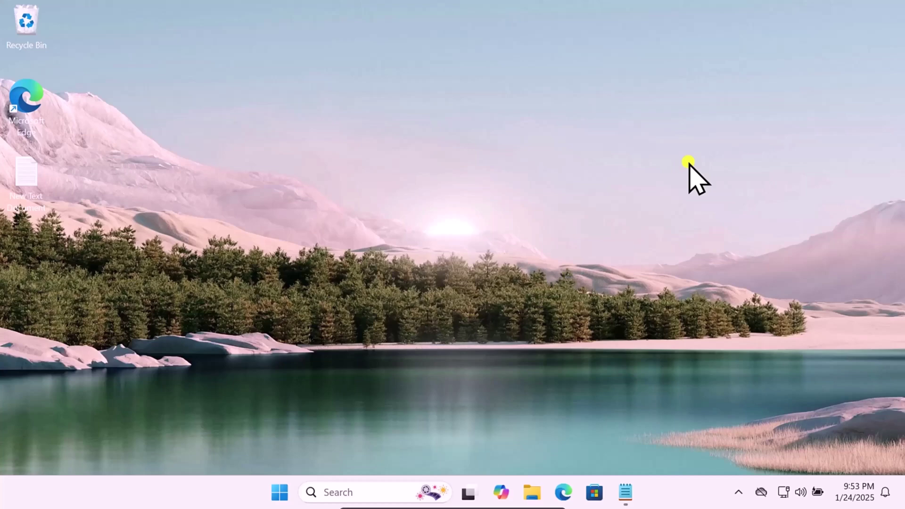
- Restart the computer from the Start menu's power options
{"action": "left_click", "coordinate": [281, 493]}
{"action": "left_click", "coordinate": [629, 443]}
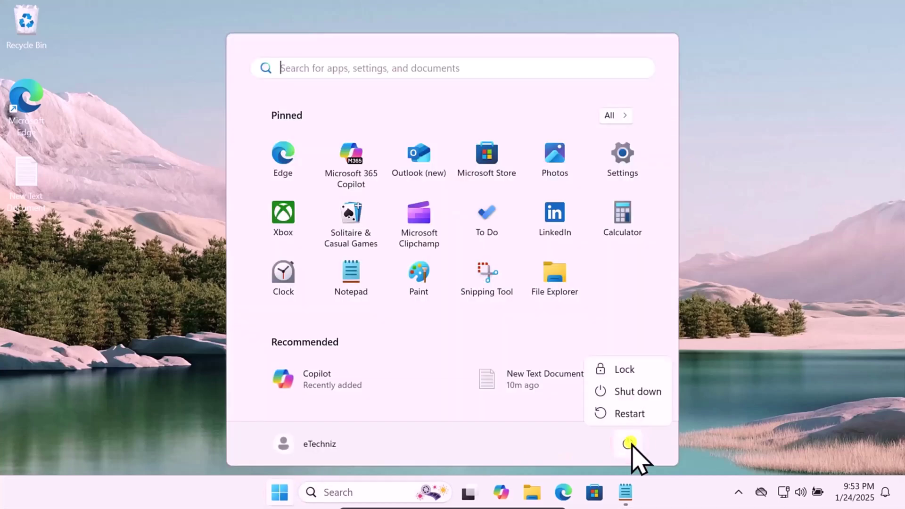
{"action": "left_click", "coordinate": [711, 232]}
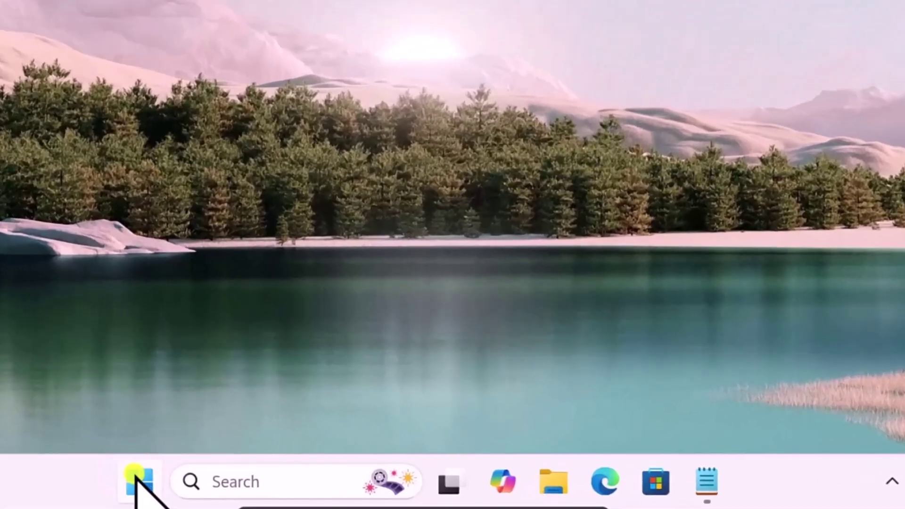
- Open the Troubleshoot page in Settings under System
{"action": "left_click", "coordinate": [136, 479]}
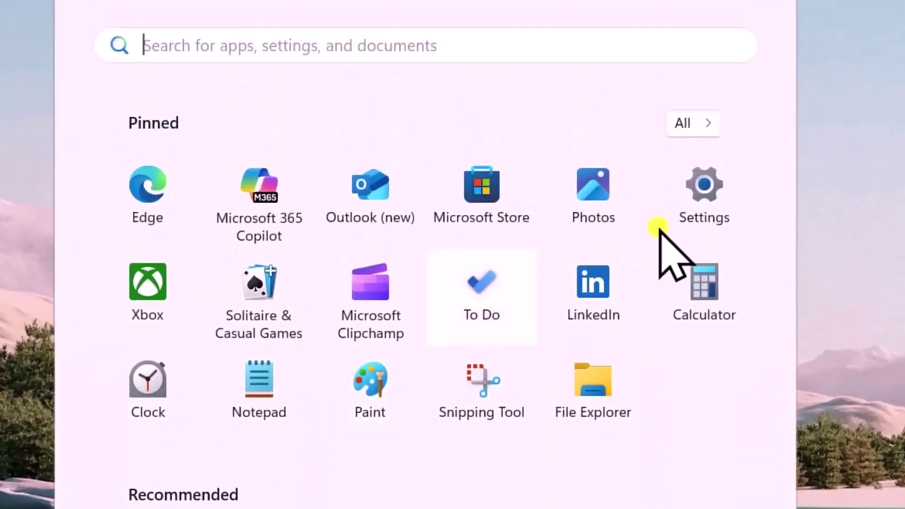
{"action": "left_click", "coordinate": [687, 231]}
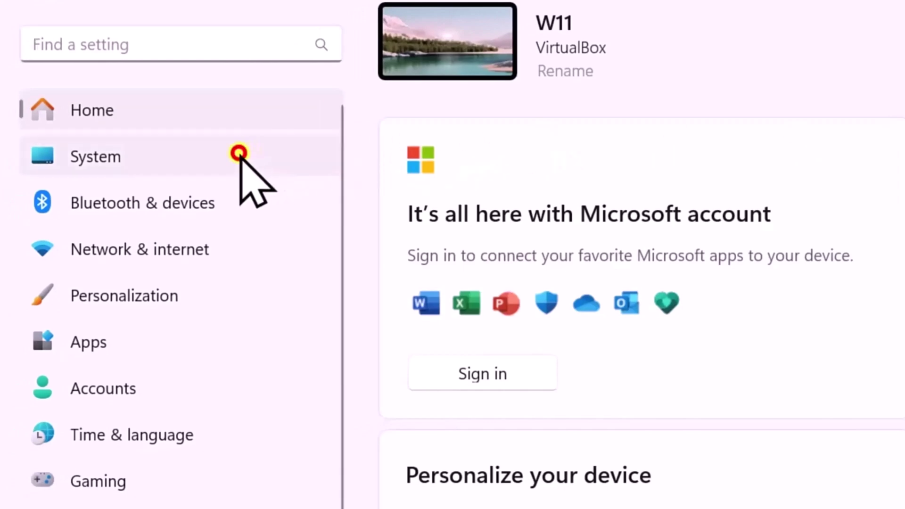
{"action": "left_click", "coordinate": [239, 155]}
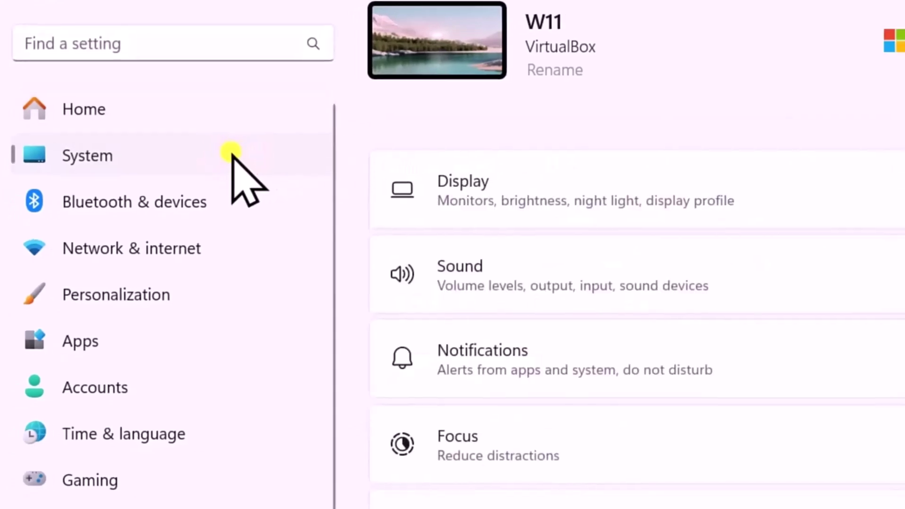
{"action": "scroll", "coordinate": [351, 240], "scroll_direction": "down", "scroll_amount": 5}
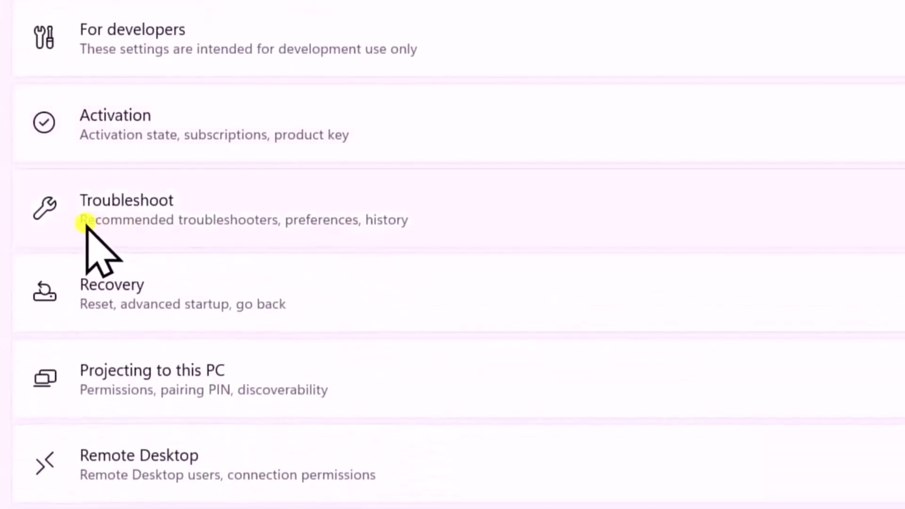
{"action": "left_click", "coordinate": [293, 210]}
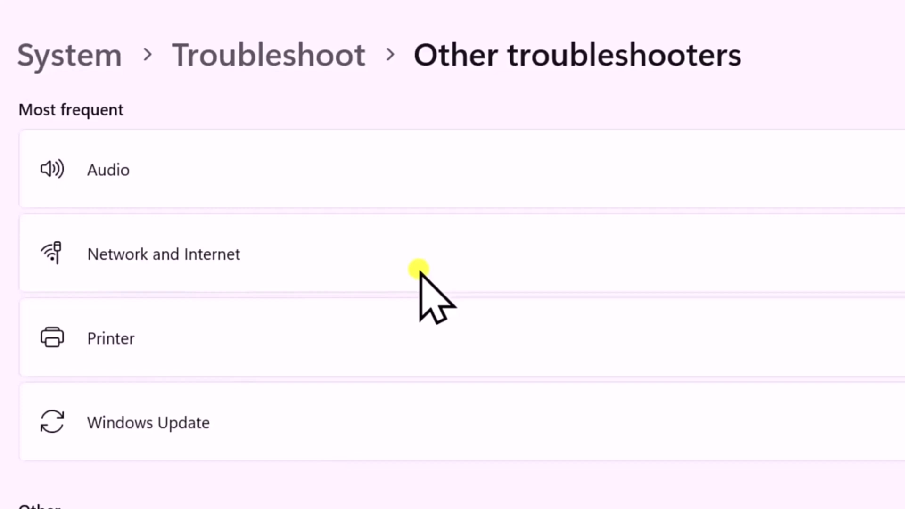
- Run the Network and Internet troubleshooter and review its Get Help results
{"action": "left_click", "coordinate": [904, 257]}
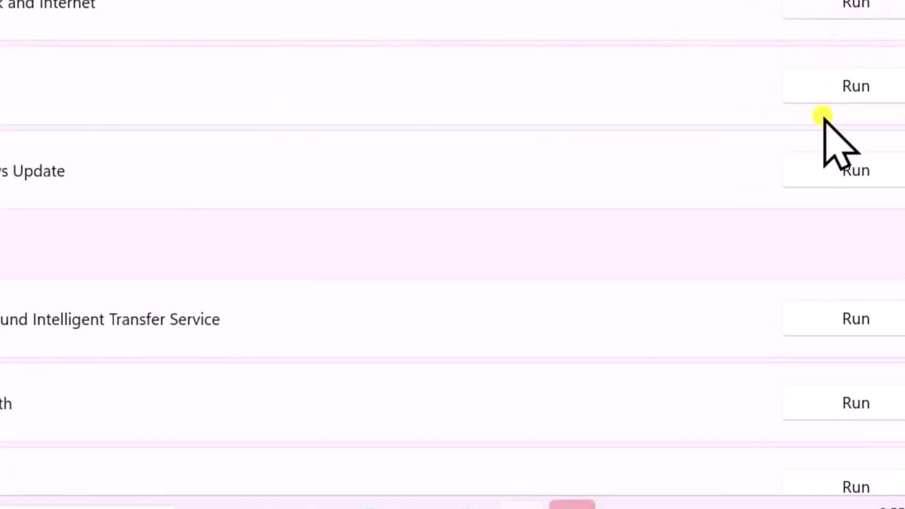
{"action": "left_click", "coordinate": [584, 483]}
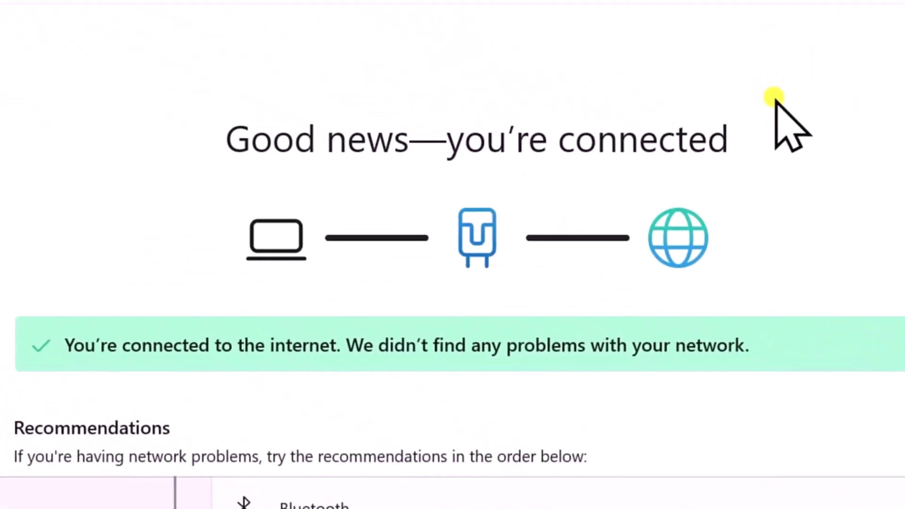
{"action": "scroll", "coordinate": [139, 83], "scroll_direction": "down", "scroll_amount": 3}
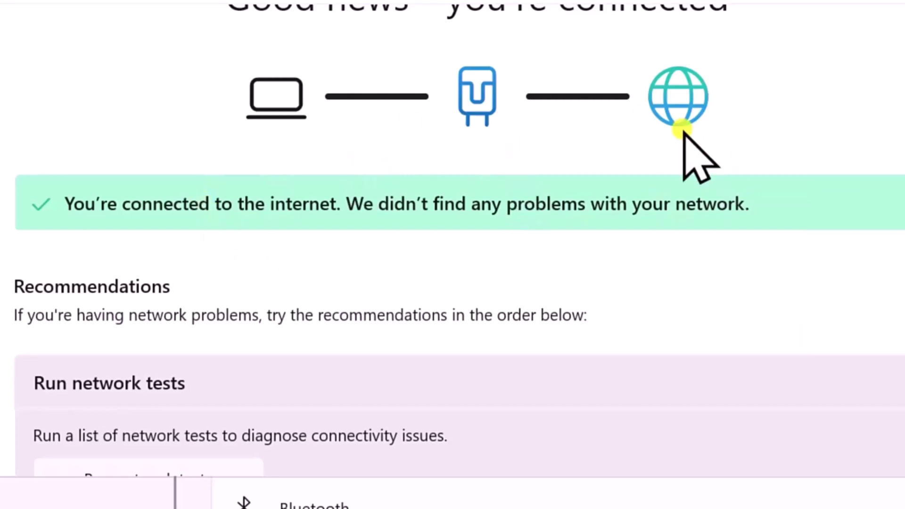
{"action": "scroll", "coordinate": [768, 233], "scroll_direction": "down", "scroll_amount": 3}
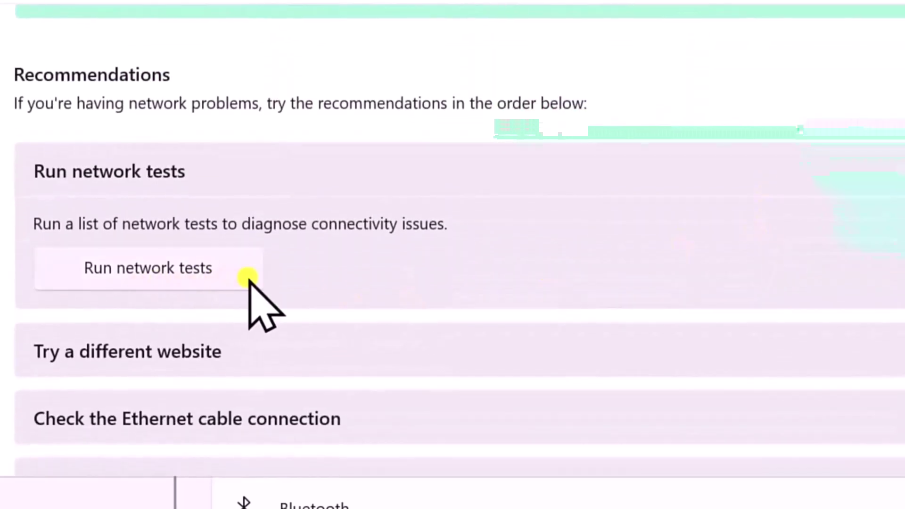
{"action": "scroll", "coordinate": [499, 306], "scroll_direction": "down", "scroll_amount": 5}
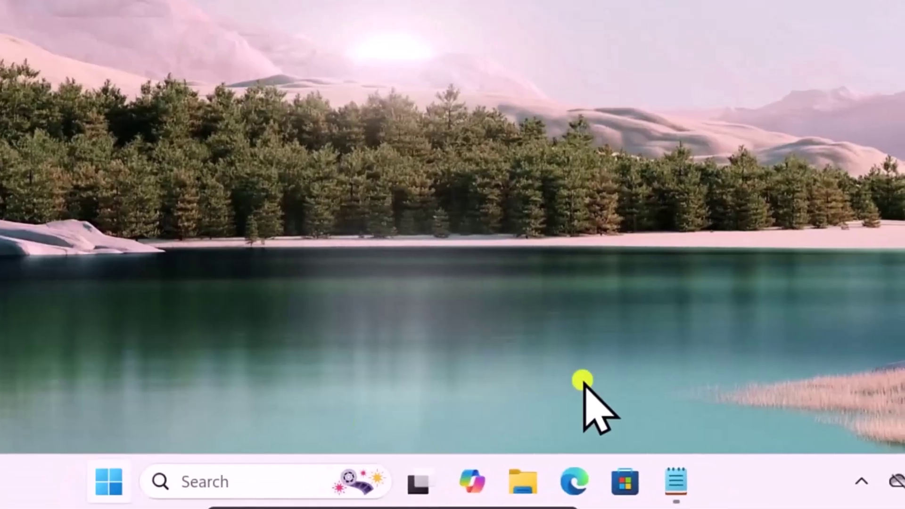
- Check the Start menu power options, then dismiss them back to the desktop
{"action": "key", "text": "super"}
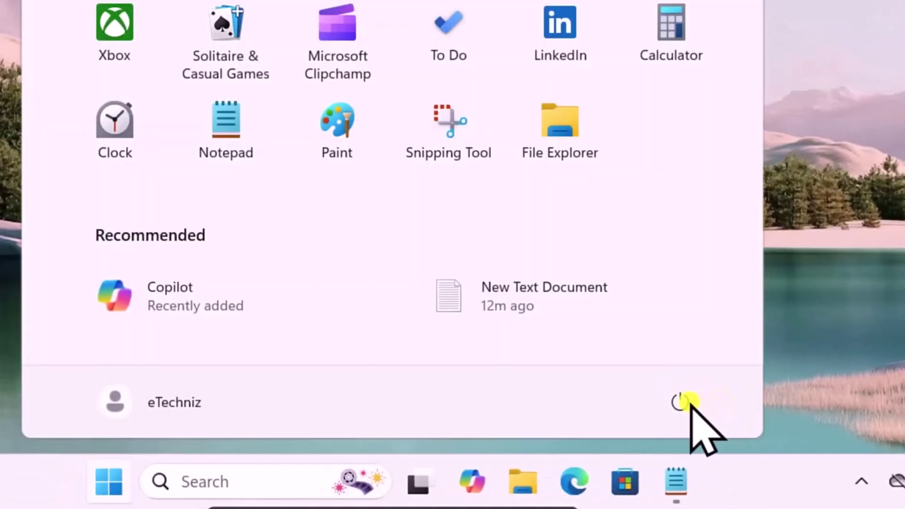
{"action": "left_click", "coordinate": [680, 402]}
{"action": "key", "text": "Escape"}
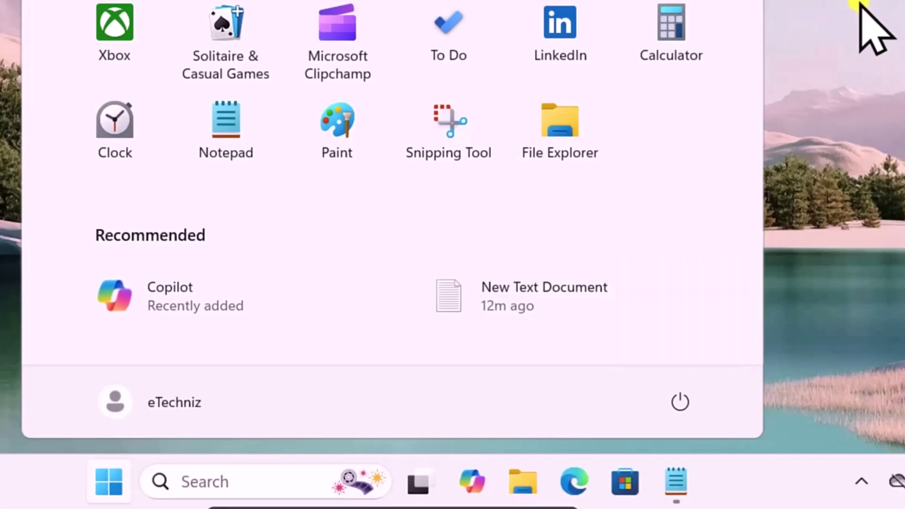
{"action": "key", "text": "Escape"}
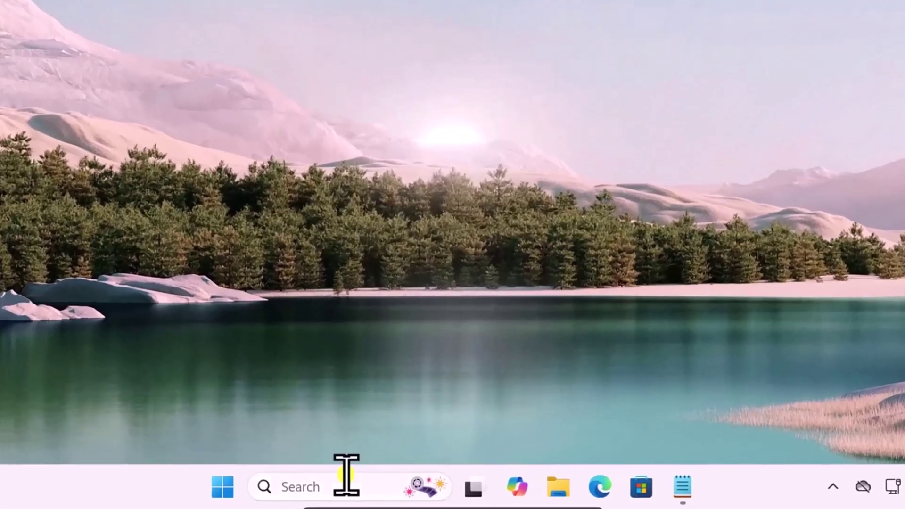
- Open Command Prompt as administrator and approve the UAC prompt
{"action": "left_click", "coordinate": [346, 475]}
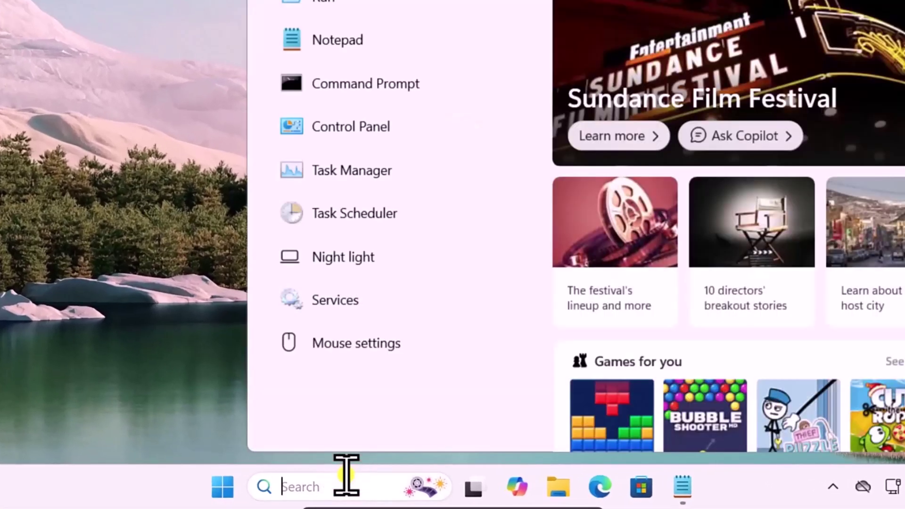
{"action": "type", "text": "cmd"}
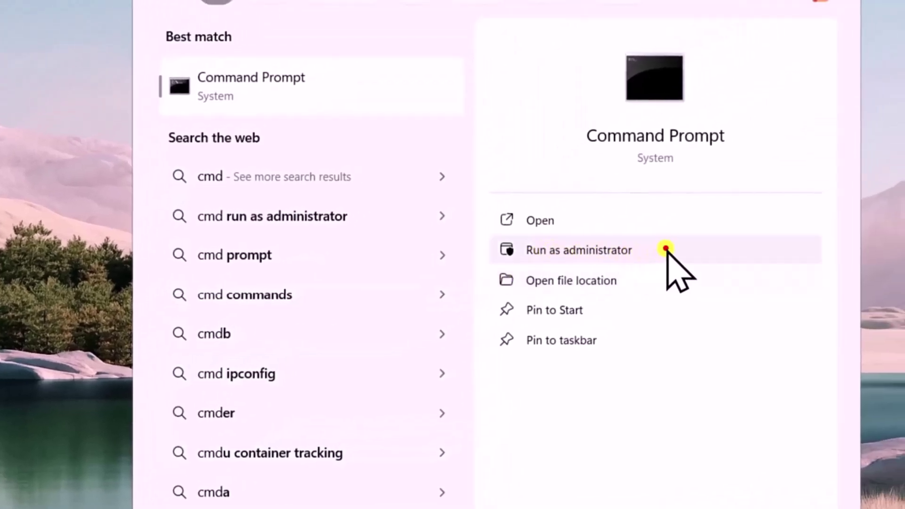
{"action": "left_click", "coordinate": [665, 249]}
{"action": "left_click", "coordinate": [347, 382]}
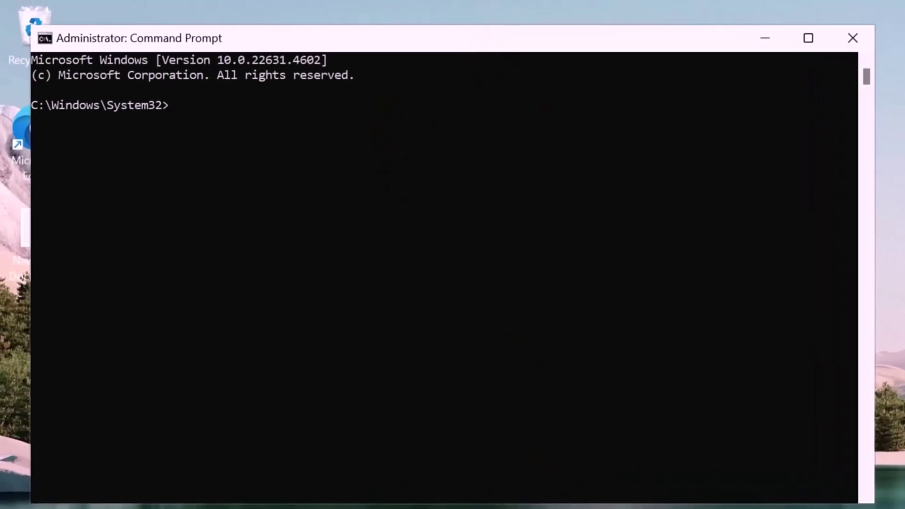
- Run netsh int ip reset in the elevated prompt, then close the notes with the commands
{"action": "key", "text": "alt+Tab"}
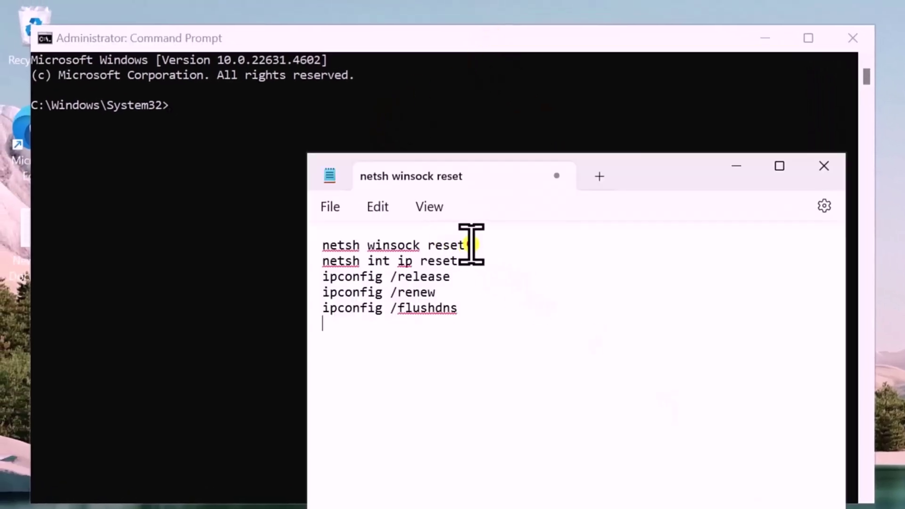
{"action": "left_click_drag", "start_coordinate": [472, 245], "coordinate": [321, 244]}
{"action": "left_click", "coordinate": [195, 104]}
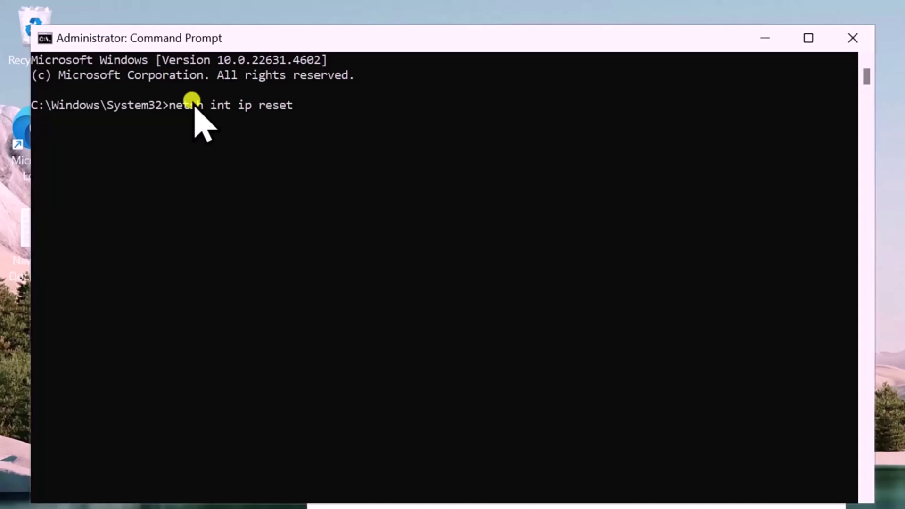
{"action": "key", "text": "Return"}
{"action": "key", "text": "alt+Tab"}
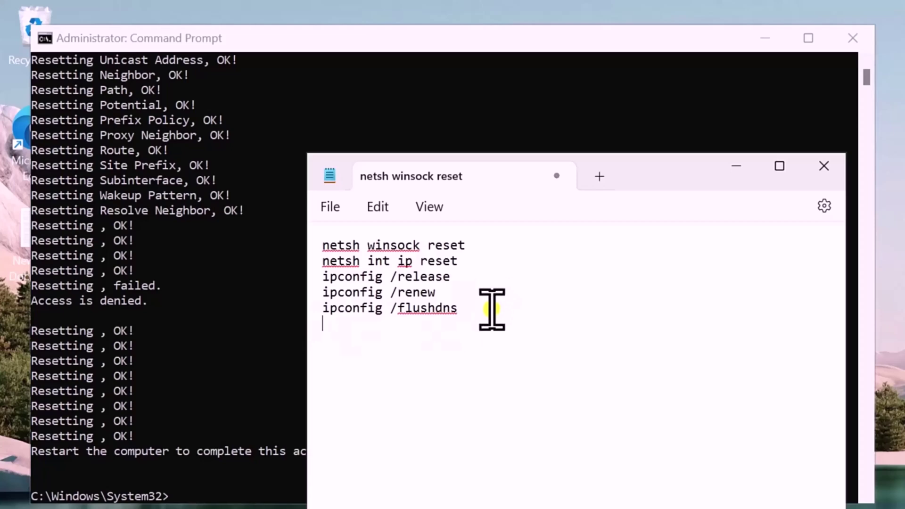
{"action": "left_click", "coordinate": [824, 166]}
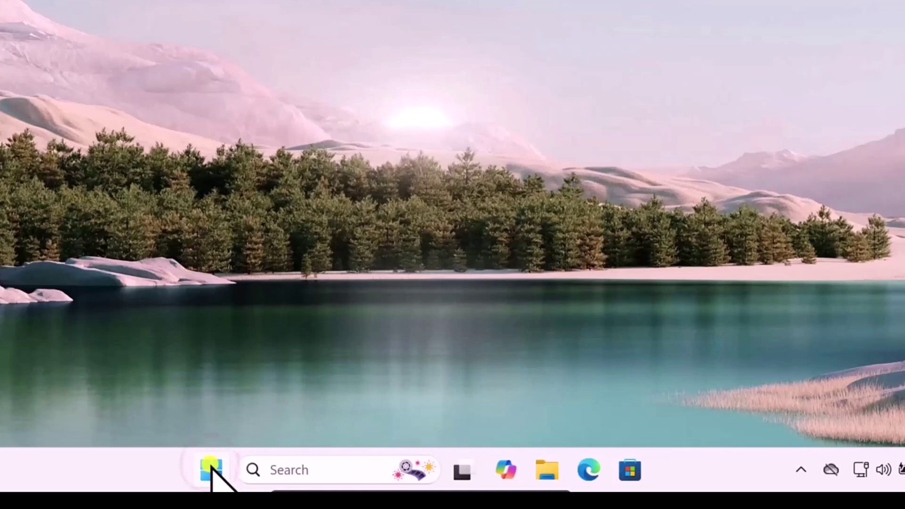
- Restart the computer from the Start menu's power options
{"action": "left_click", "coordinate": [210, 467]}
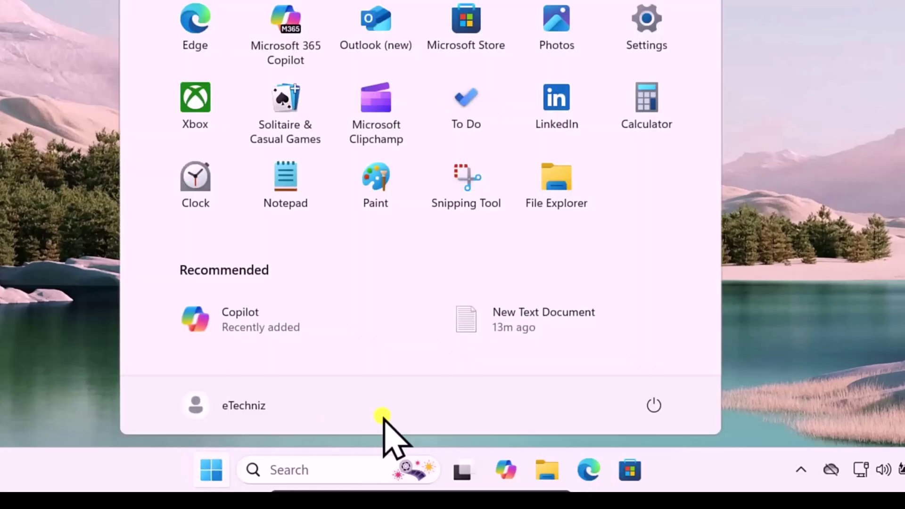
{"action": "left_click", "coordinate": [653, 405]}
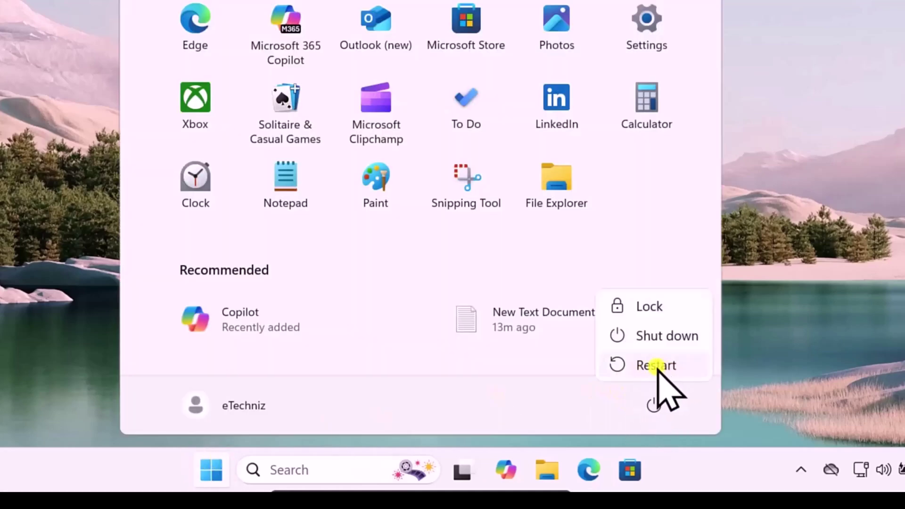
{"action": "left_click", "coordinate": [825, 149]}
{"action": "left_click", "coordinate": [798, 33]}
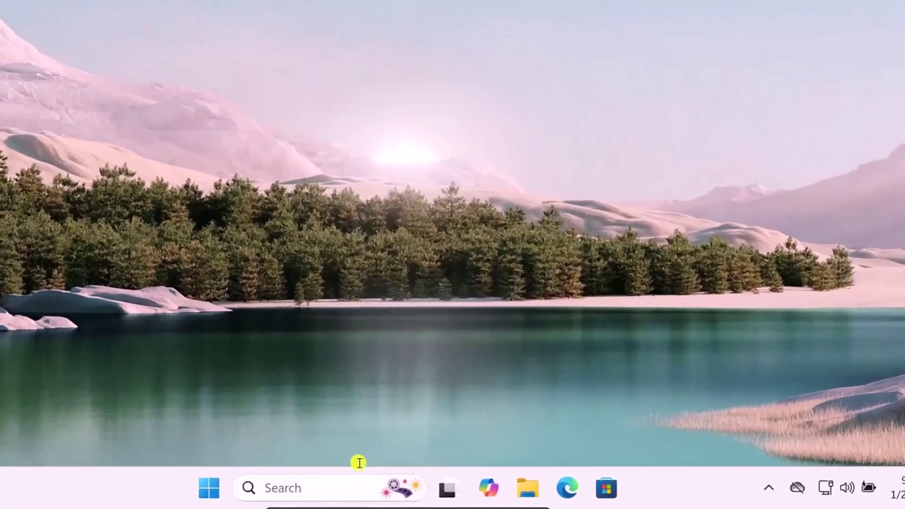
- Open Network Connections by running ncpa.cpl from the Run dialog
{"action": "left_click", "coordinate": [400, 490]}
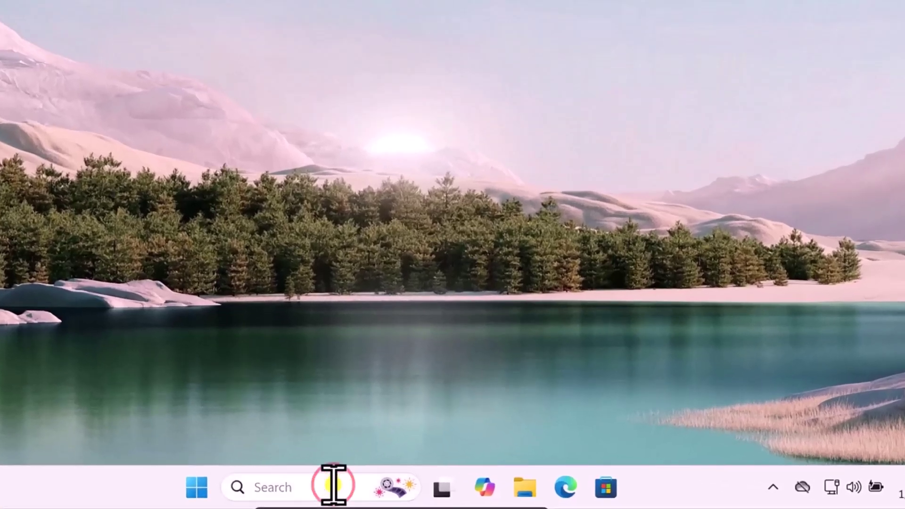
{"action": "type", "text": "run"}
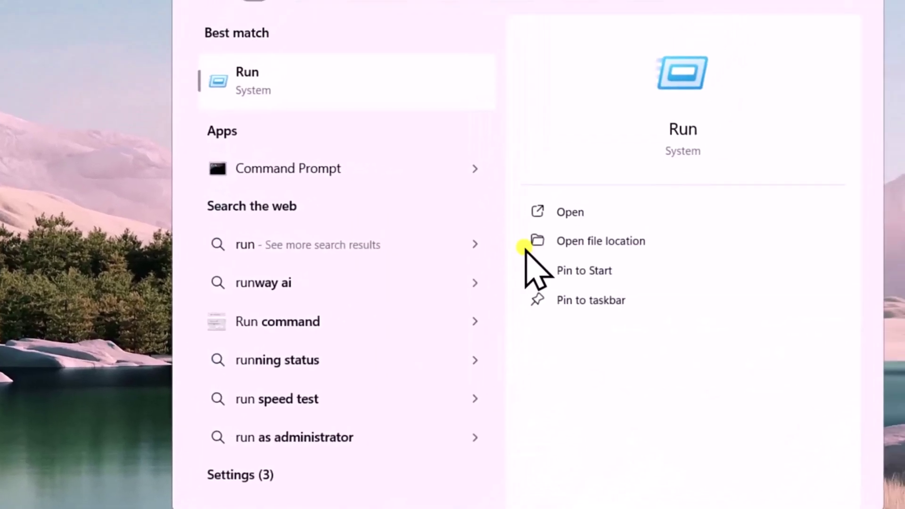
{"action": "left_click", "coordinate": [577, 212]}
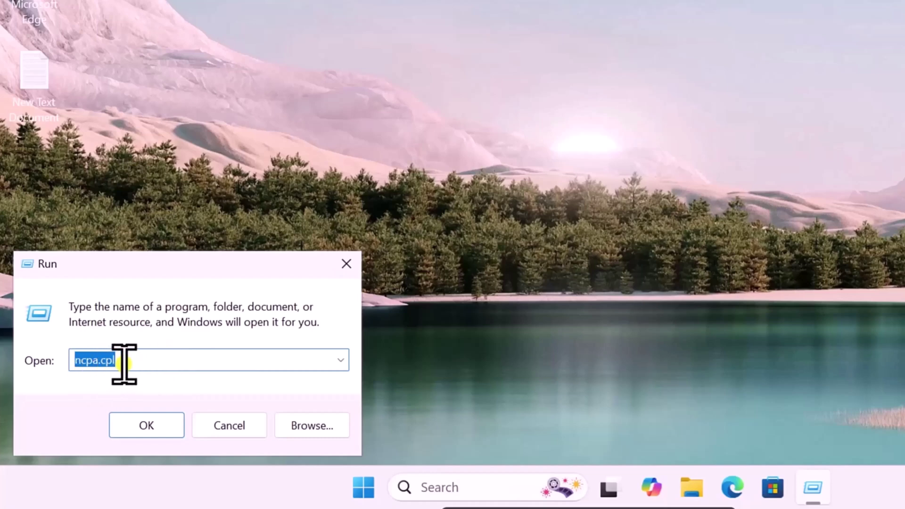
{"action": "left_click", "coordinate": [151, 429]}
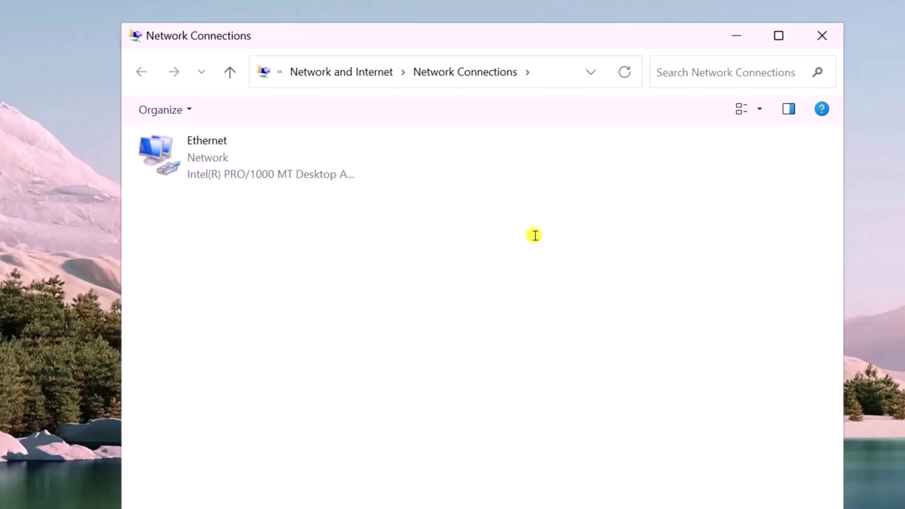
- Keep Ethernet IPv4 on automatic IP and DNS, and uncheck Internet Protocol Version 6
{"action": "left_click", "coordinate": [197, 144]}
{"action": "right_click", "coordinate": [197, 144]}
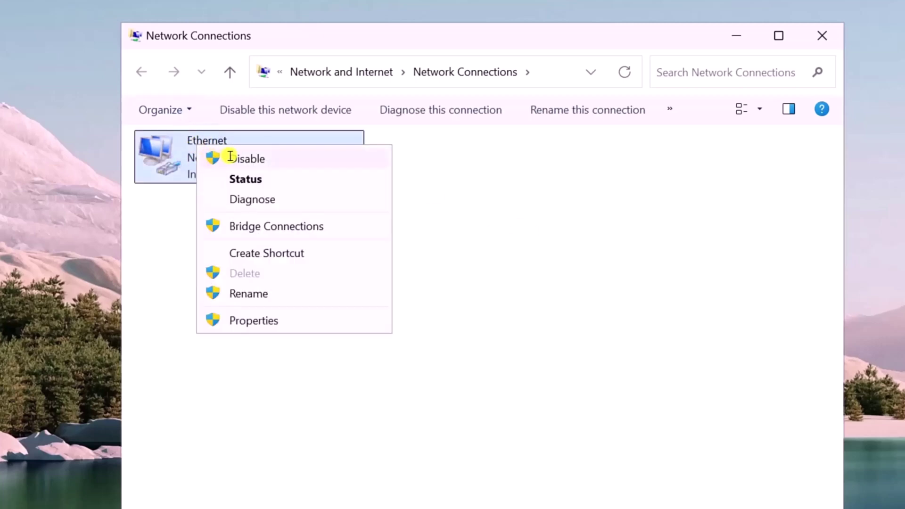
{"action": "left_click", "coordinate": [312, 320]}
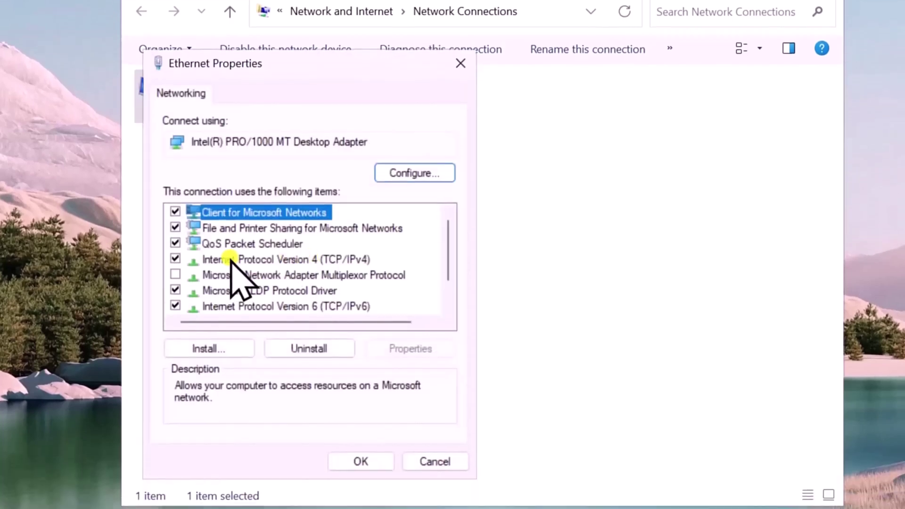
{"action": "double_click", "coordinate": [300, 259]}
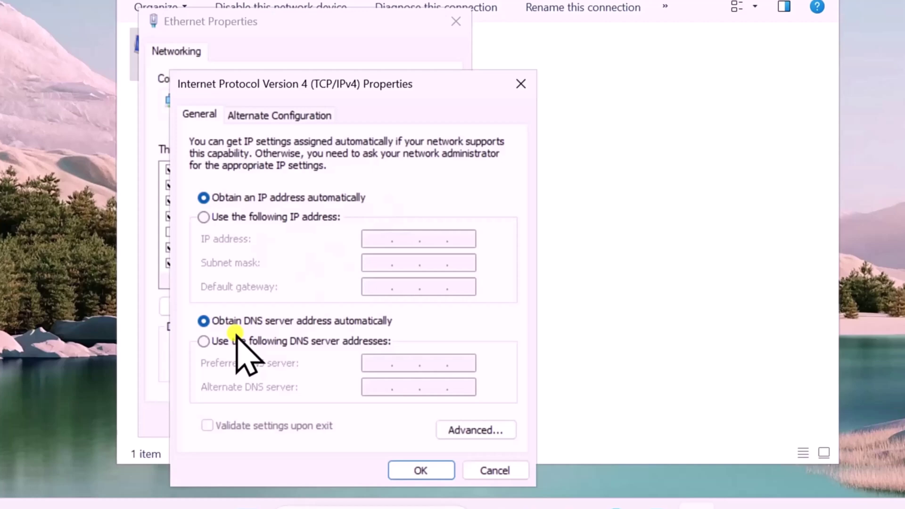
{"action": "left_click", "coordinate": [422, 471]}
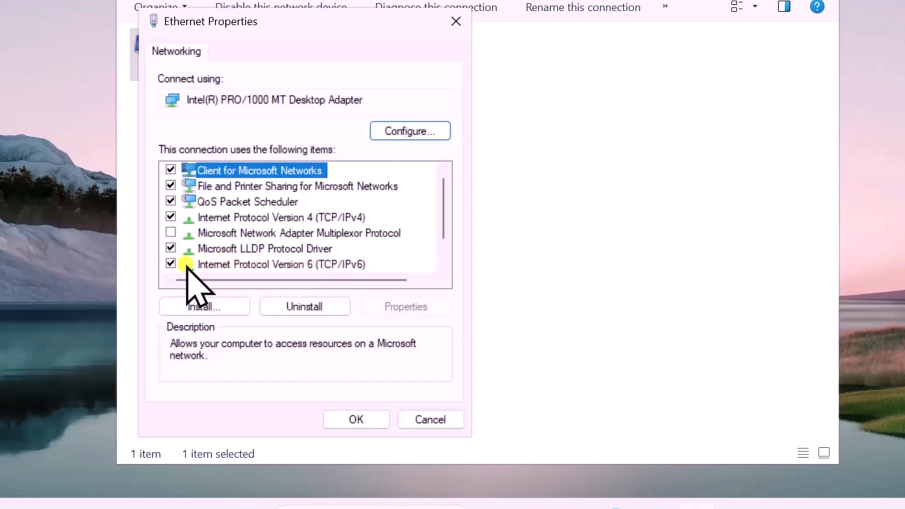
{"action": "left_click", "coordinate": [170, 264]}
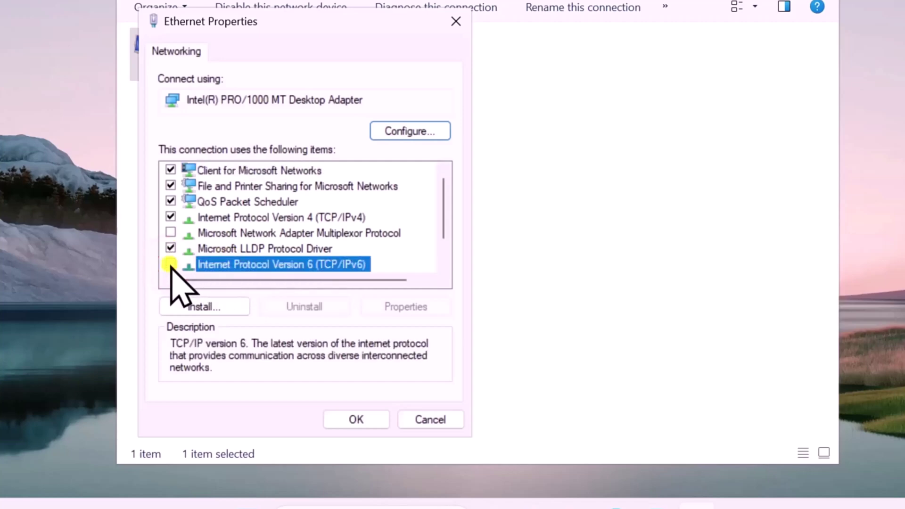
{"action": "left_click", "coordinate": [354, 419]}
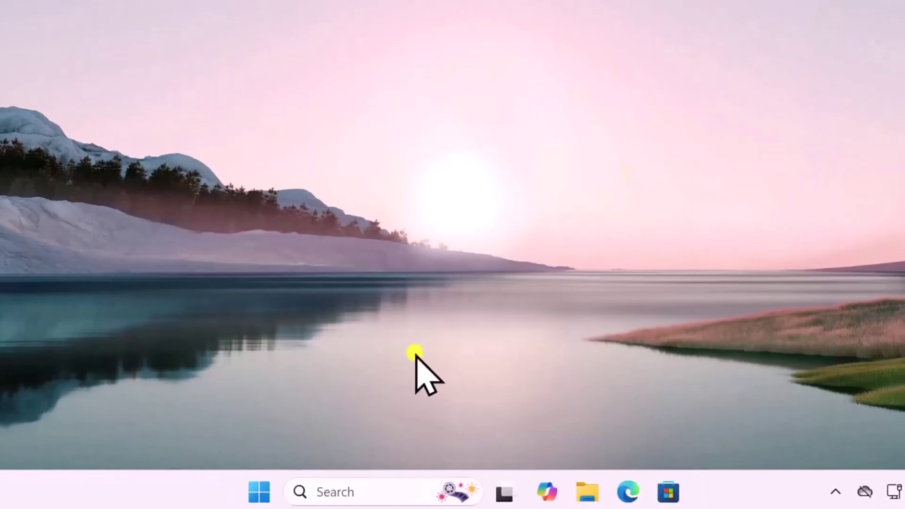
- Open Device Manager from search and expand Network adapters
{"action": "left_click", "coordinate": [259, 493]}
{"action": "left_click", "coordinate": [689, 423]}
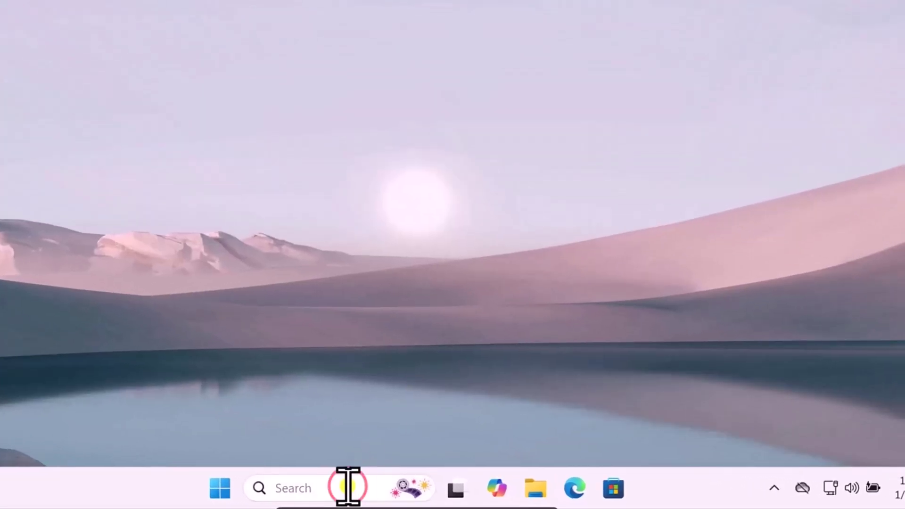
{"action": "left_click", "coordinate": [347, 486]}
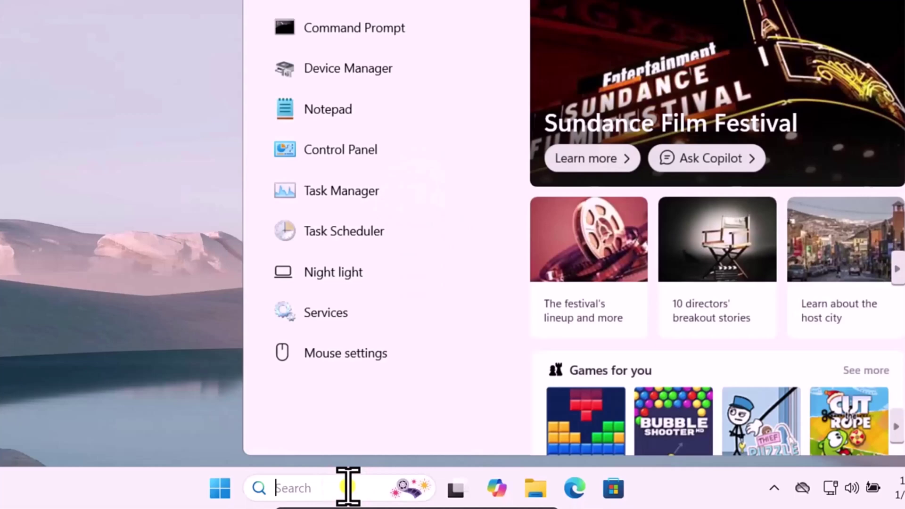
{"action": "type", "text": "deiv"}
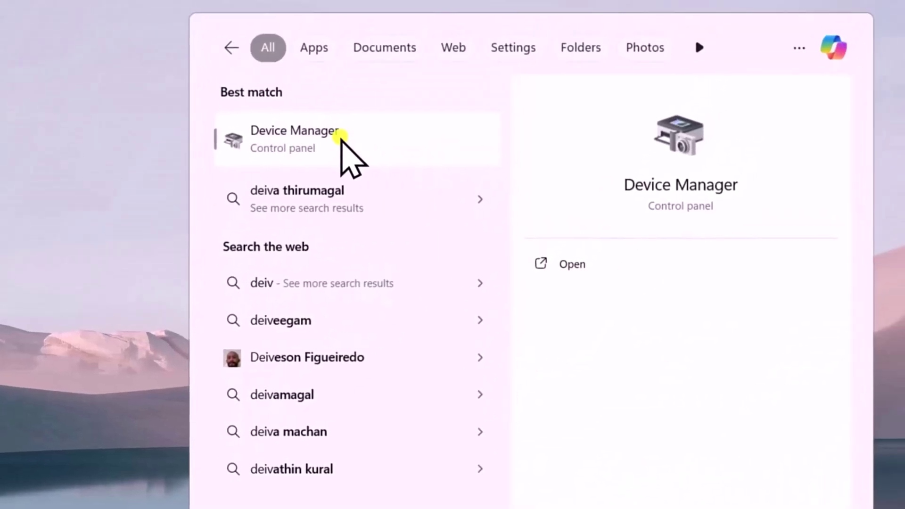
{"action": "left_click", "coordinate": [574, 263]}
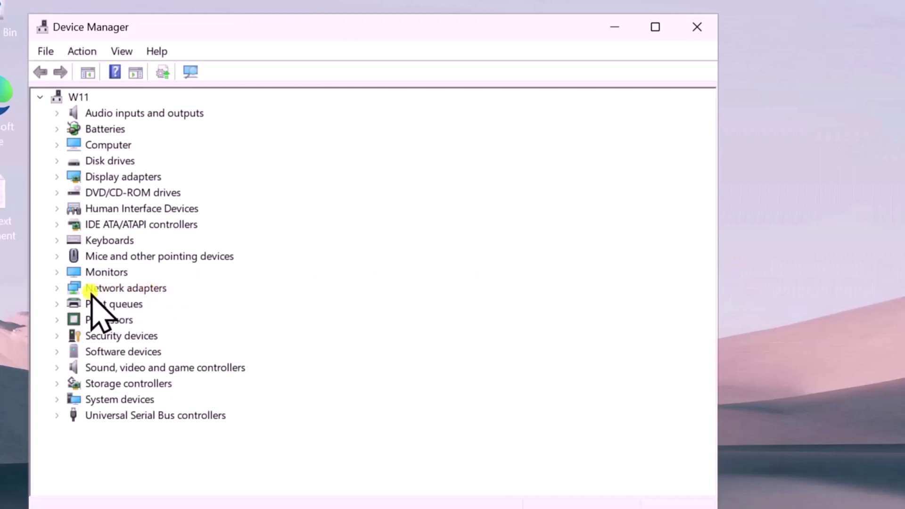
{"action": "left_click", "coordinate": [57, 289]}
- Search automatically for a newer Intel(R) PRO/1000 MT Desktop Adapter driver, then close Device Manager
{"action": "left_click", "coordinate": [227, 304]}
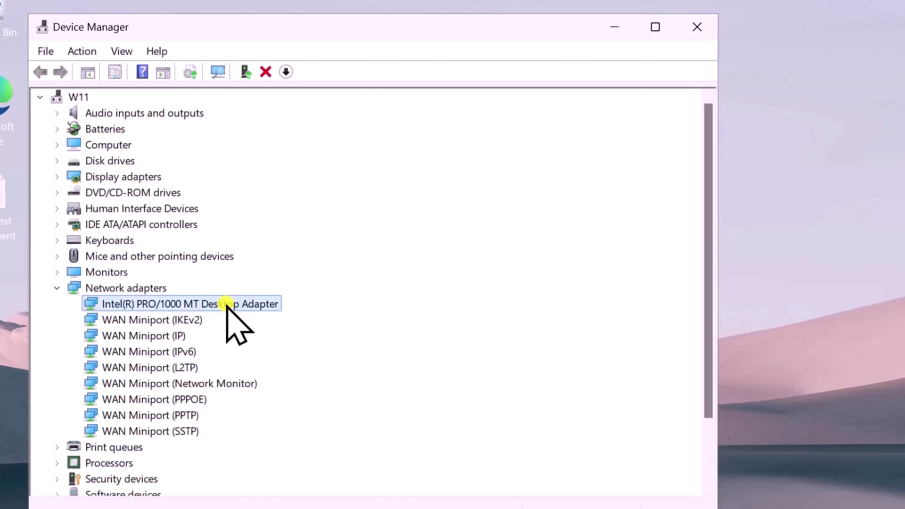
{"action": "right_click", "coordinate": [235, 304]}
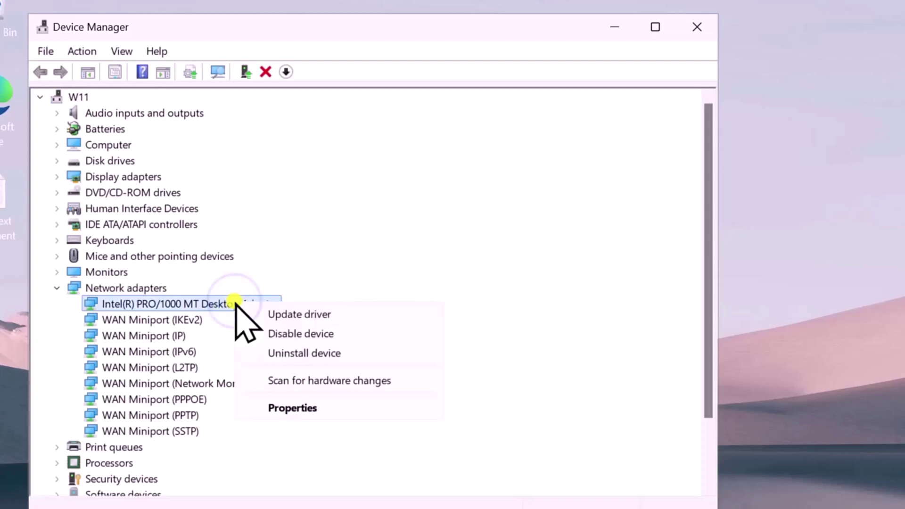
{"action": "left_click", "coordinate": [350, 311]}
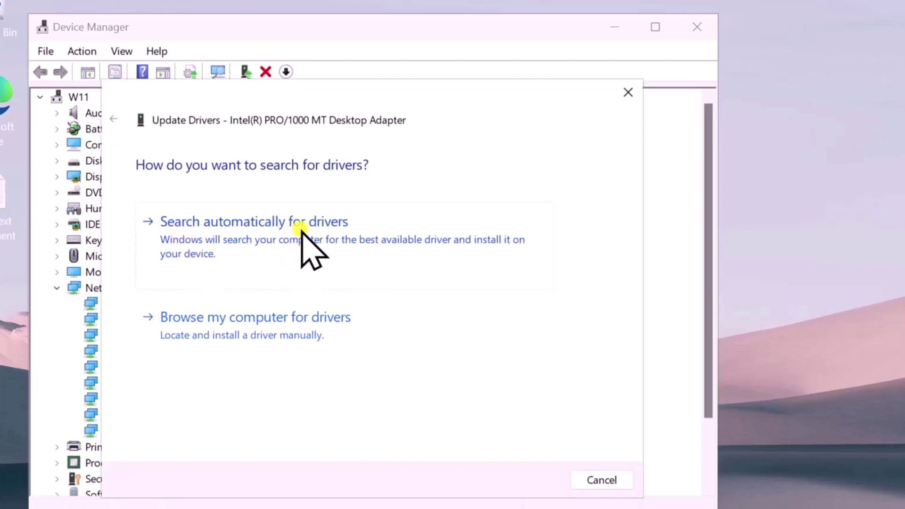
{"action": "left_click", "coordinate": [342, 226]}
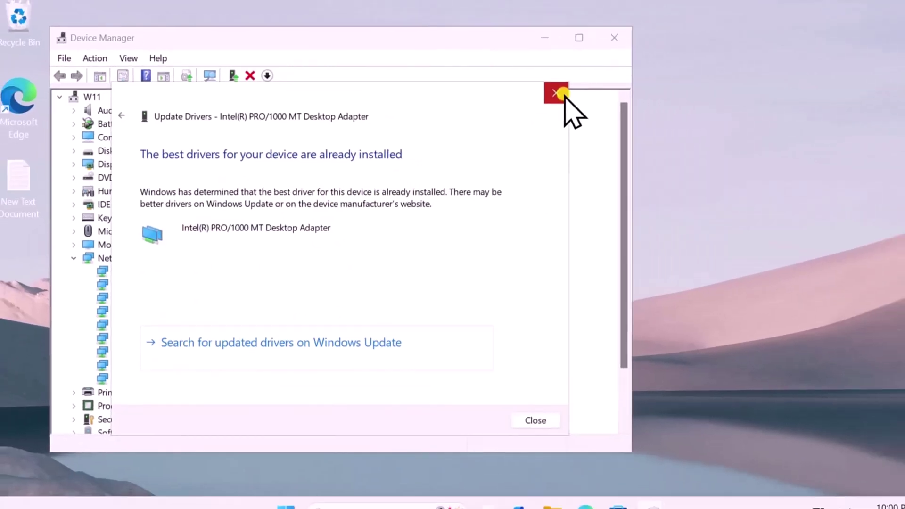
{"action": "left_click", "coordinate": [628, 92]}
{"action": "left_click", "coordinate": [697, 27]}
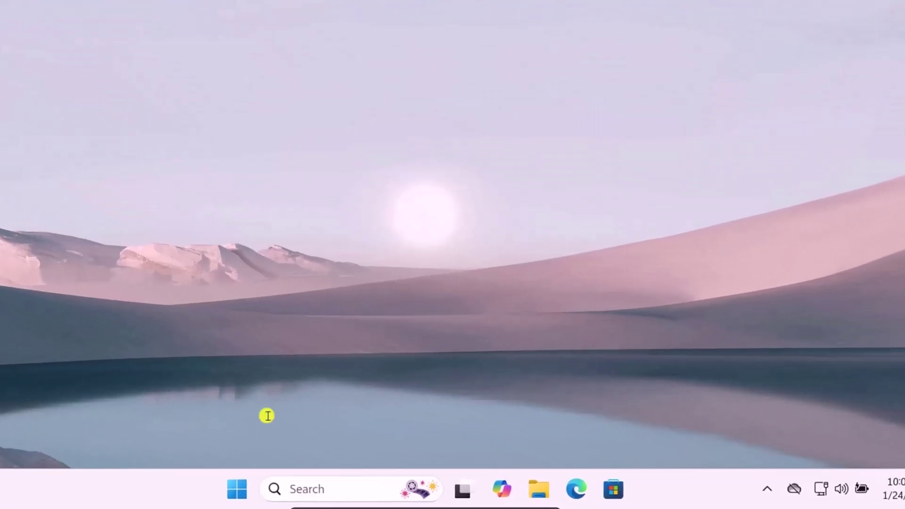
{"action": "left_click", "coordinate": [297, 490]}
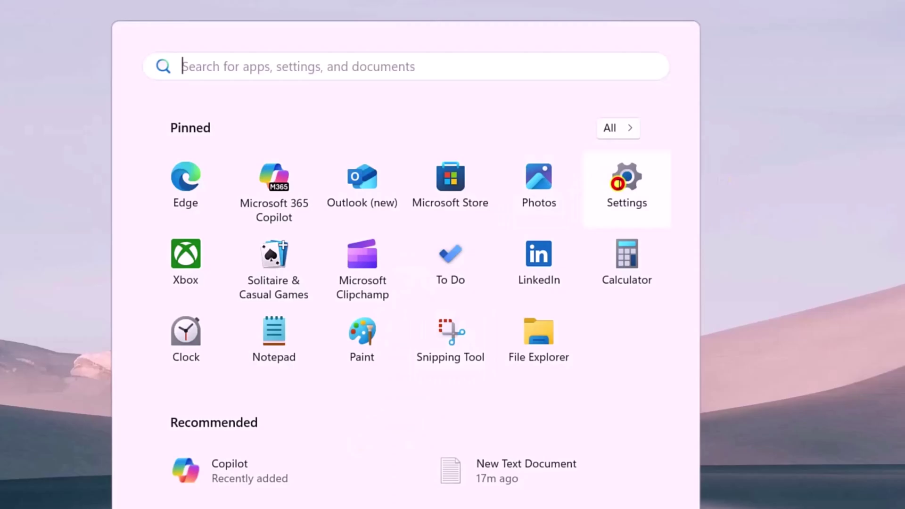
{"action": "left_click", "coordinate": [619, 51]}
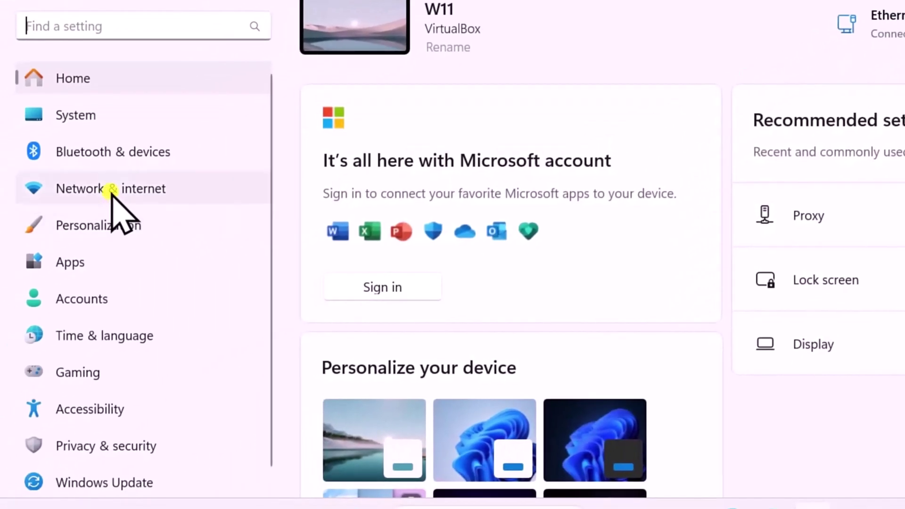
{"action": "left_click", "coordinate": [111, 189]}
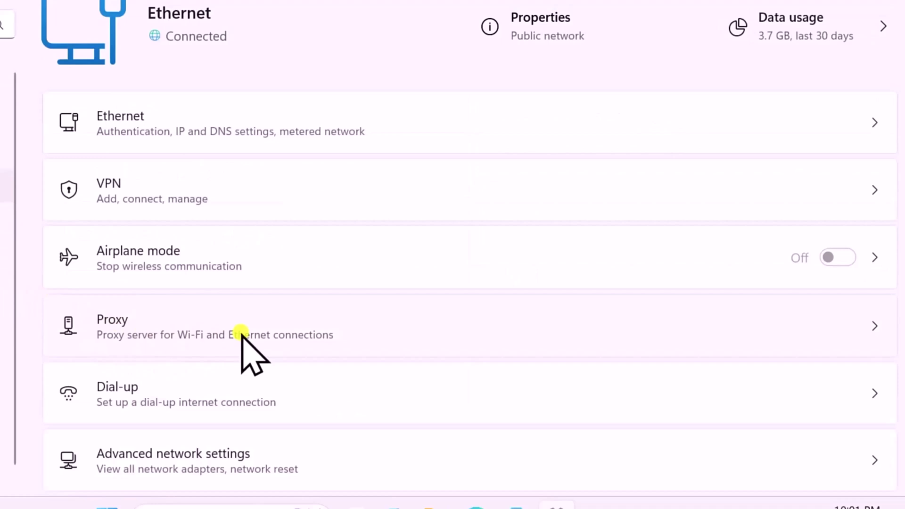
{"action": "left_click", "coordinate": [350, 326]}
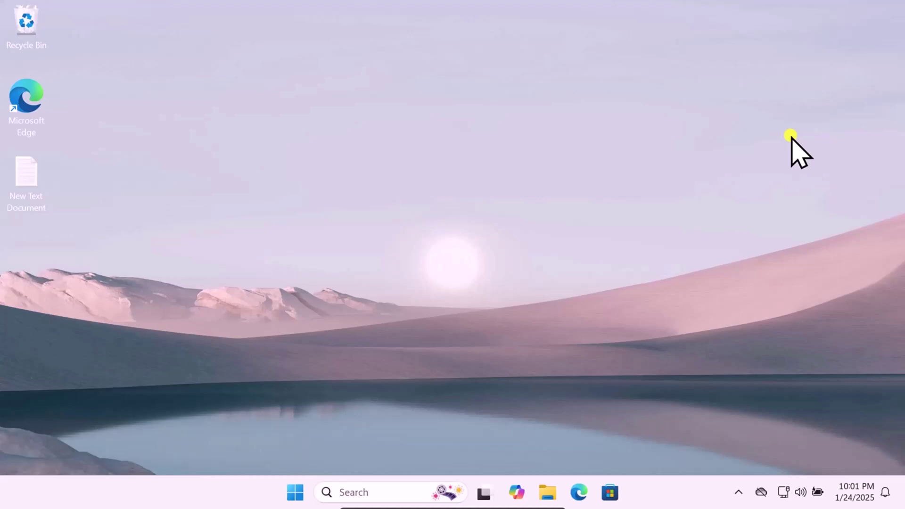
{"action": "left_click", "coordinate": [300, 488]}
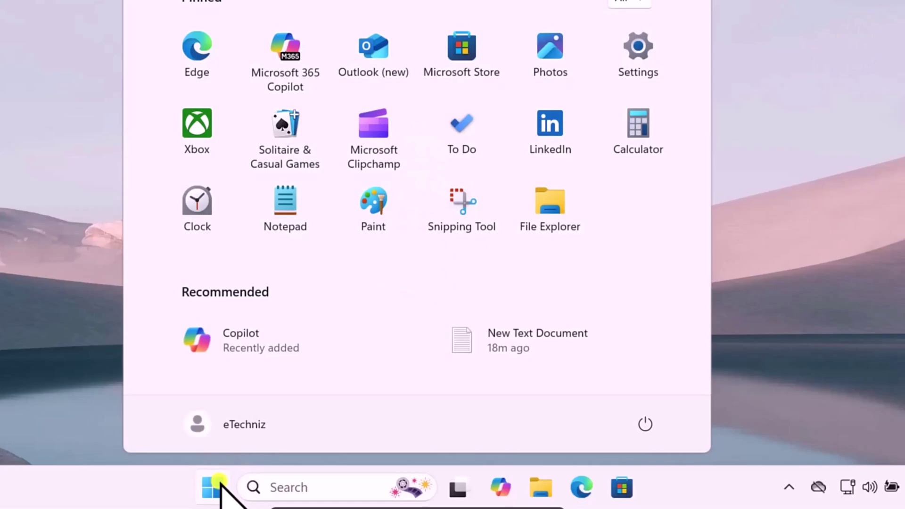
{"action": "left_click", "coordinate": [639, 46]}
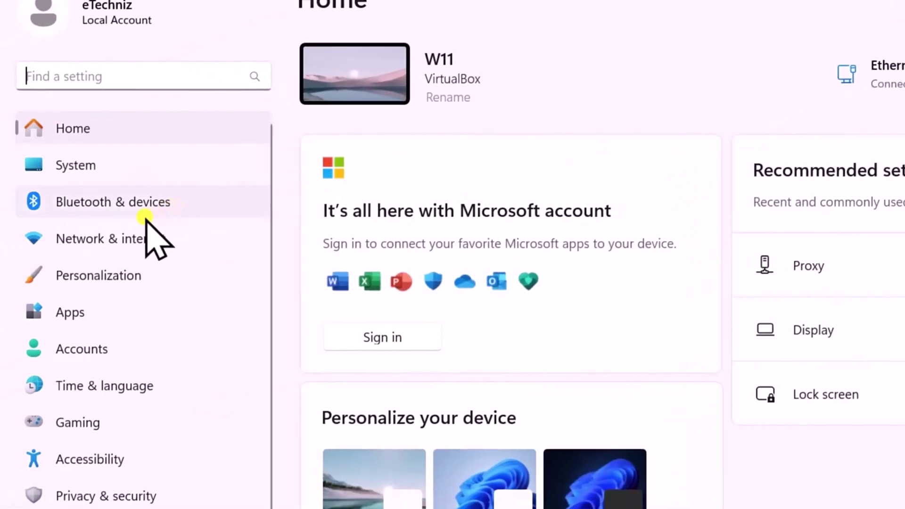
{"action": "left_click", "coordinate": [122, 237]}
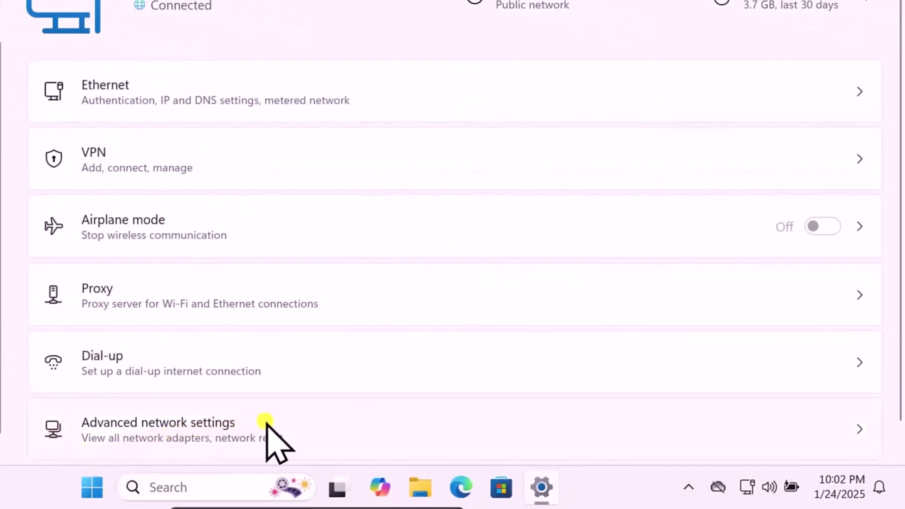
{"action": "left_click", "coordinate": [281, 430]}
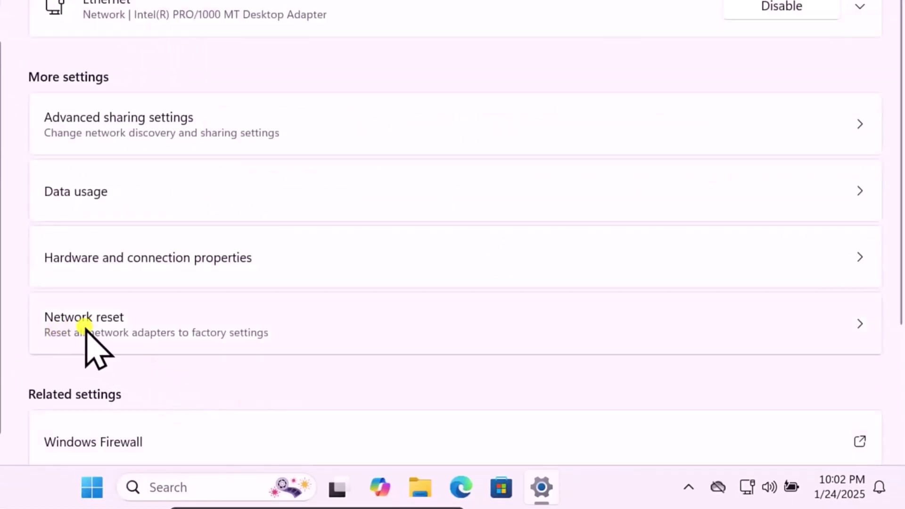
{"action": "left_click", "coordinate": [222, 326]}
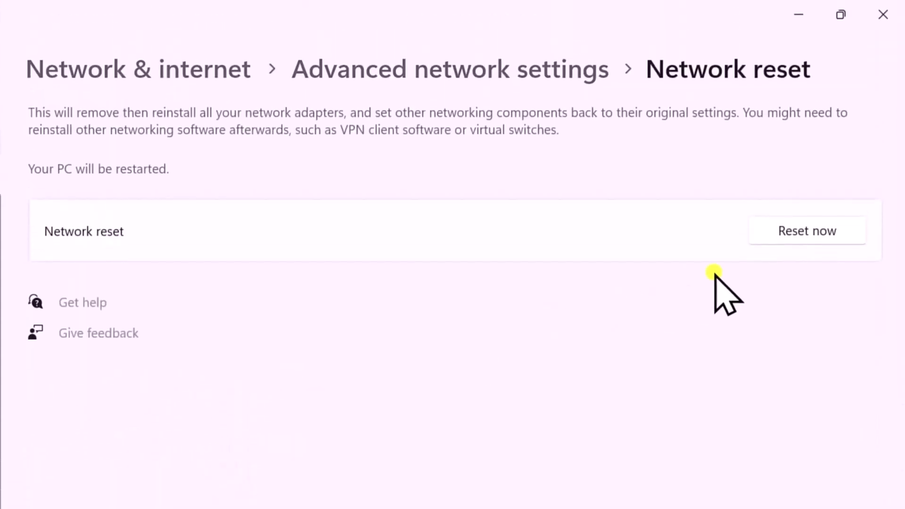
{"action": "left_click", "coordinate": [814, 230]}
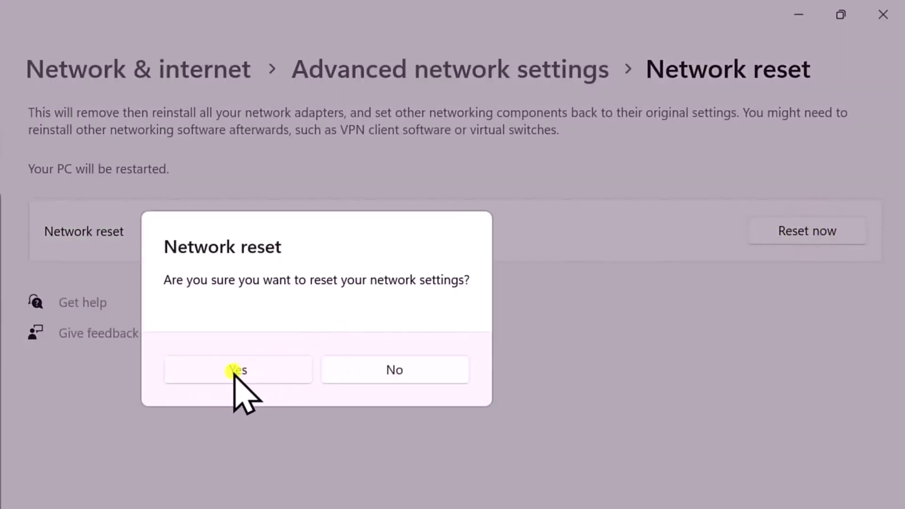
{"action": "left_click", "coordinate": [415, 366]}
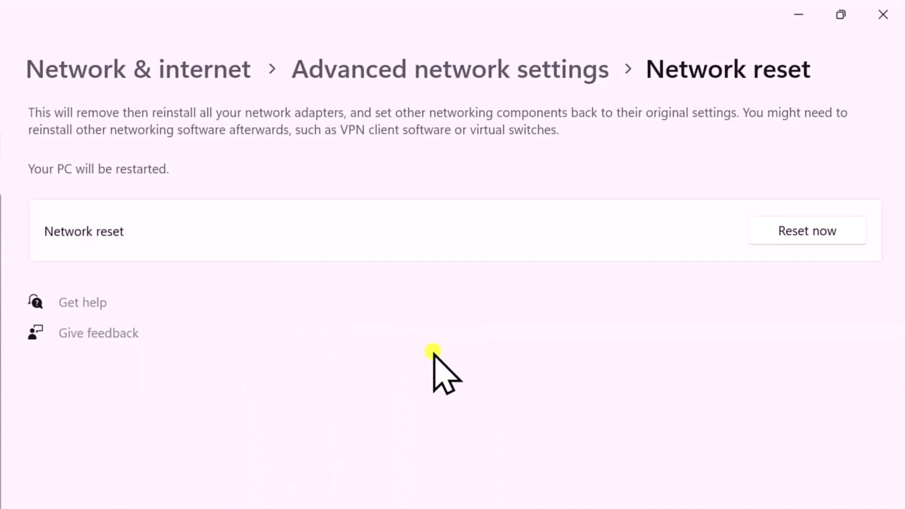
{"action": "left_click", "coordinate": [881, 16]}
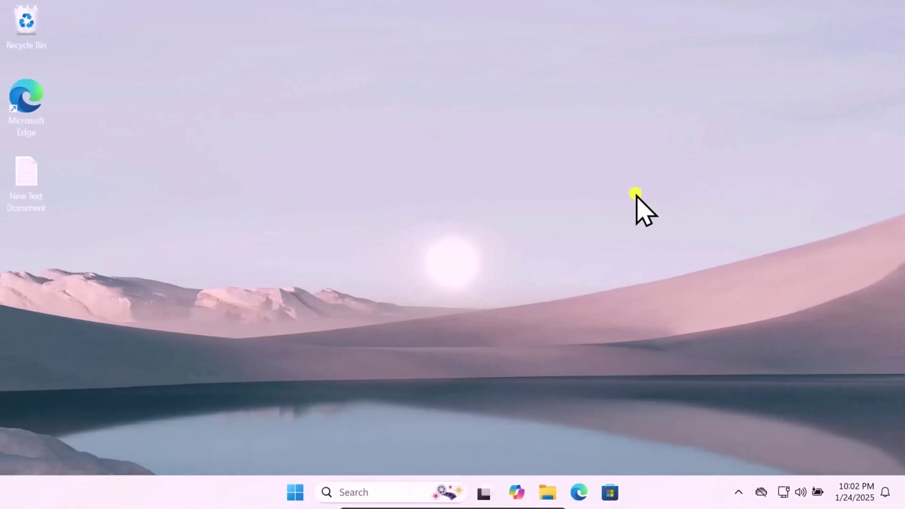